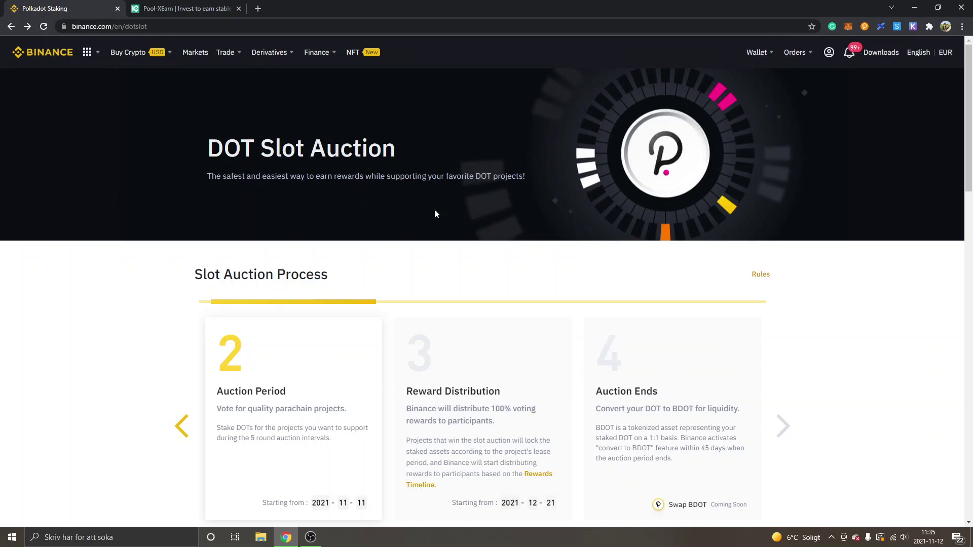
{"action": "scroll", "coordinate": [68, 186], "scroll_direction": "down", "scroll_amount": 1}
{"action": "scroll", "coordinate": [67, 187], "scroll_direction": "down", "scroll_amount": 1}
{"action": "scroll", "coordinate": [68, 185], "scroll_direction": "down", "scroll_amount": 1}
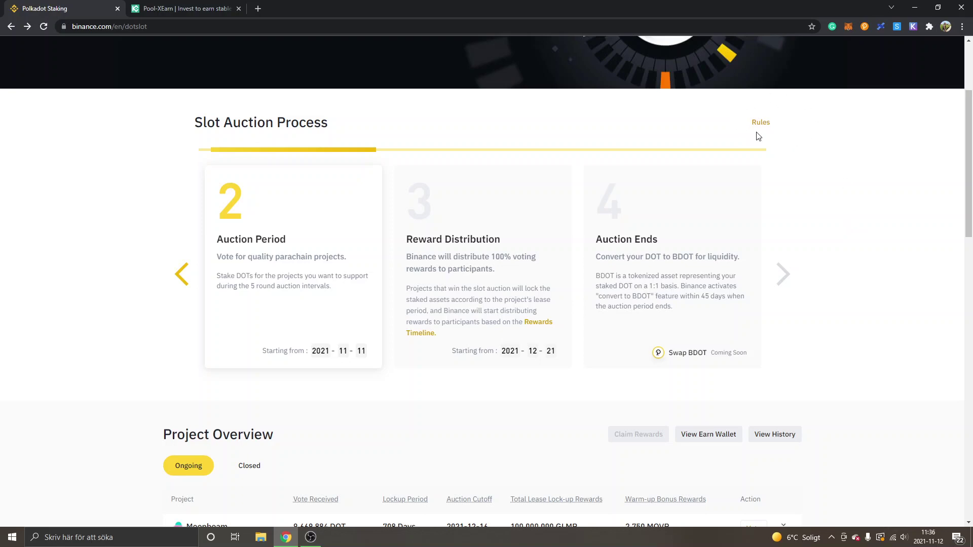
{"action": "left_click_drag", "start_coordinate": [971, 165], "coordinate": [970, 370]}
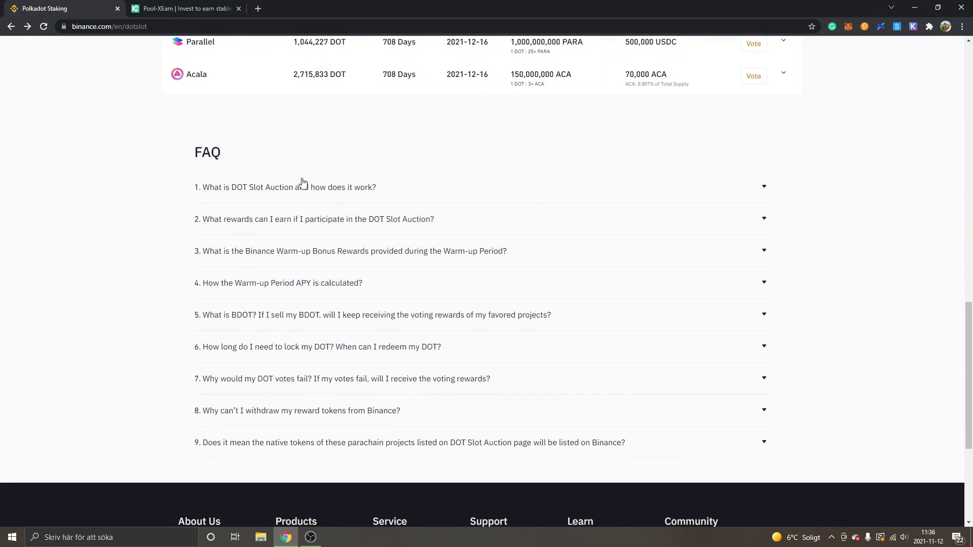
{"action": "left_click_drag", "start_coordinate": [970, 333], "coordinate": [971, 230]}
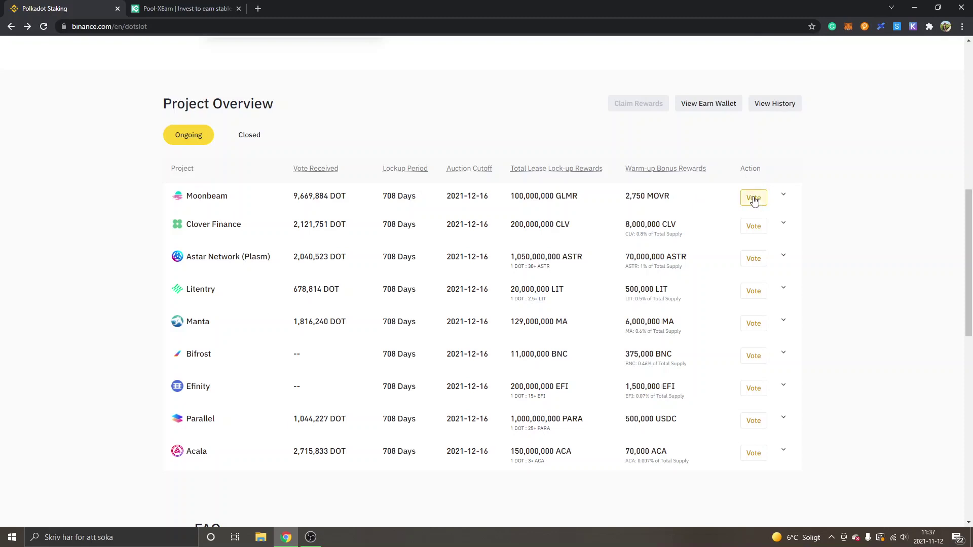
Vote the maximum 0.2119 DOT for Moonbeam and accept the Staking Service Agreement.
{"action": "left_click", "coordinate": [753, 199]}
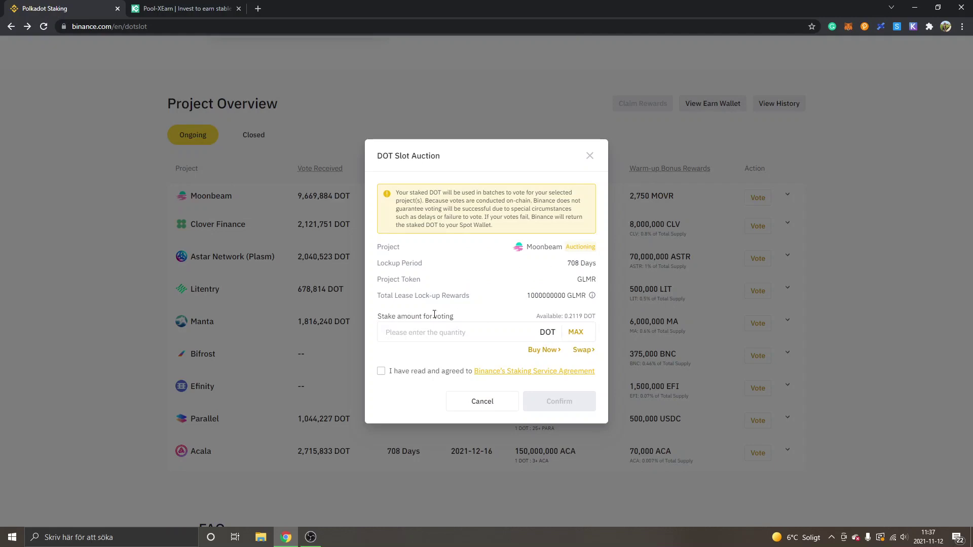
{"action": "left_click", "coordinate": [407, 318]}
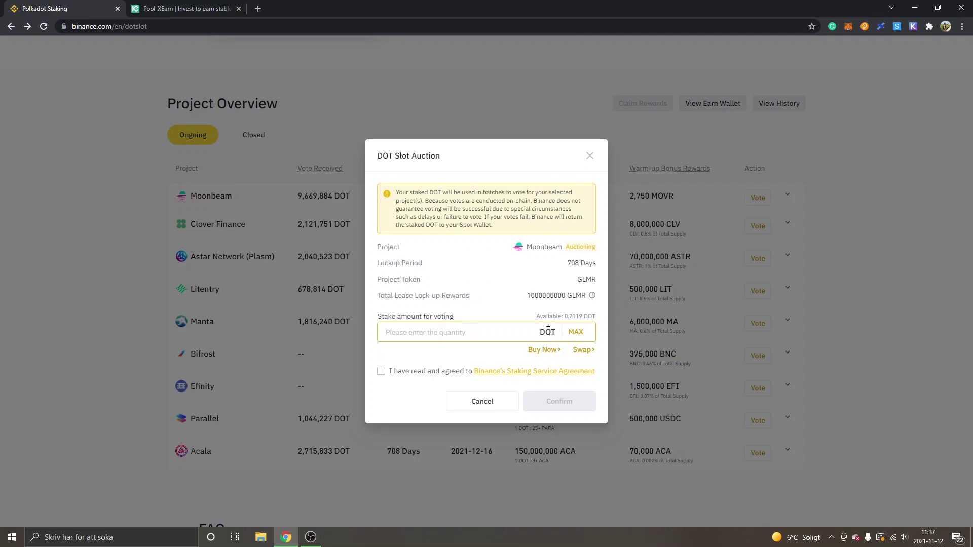
{"action": "left_click", "coordinate": [576, 332]}
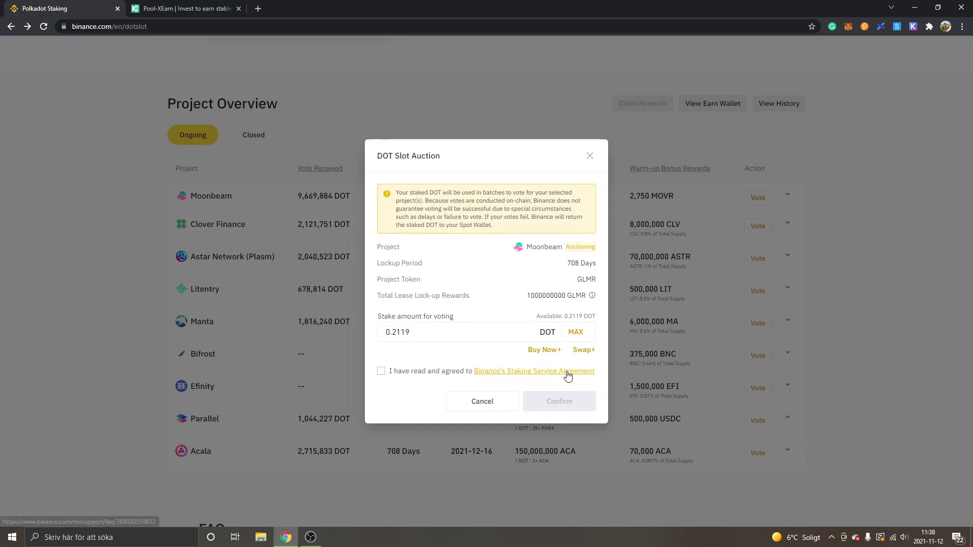
{"action": "left_click", "coordinate": [380, 373]}
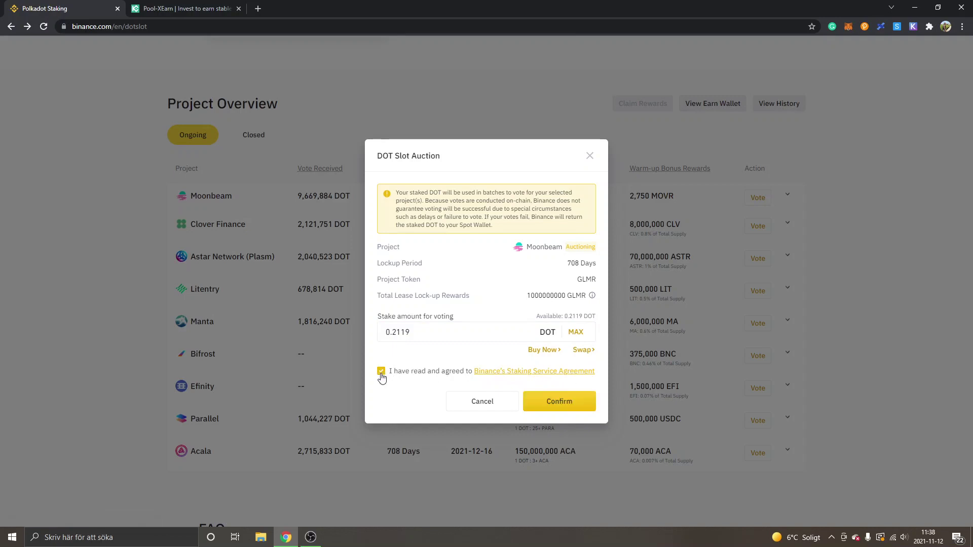
{"action": "left_click", "coordinate": [556, 405]}
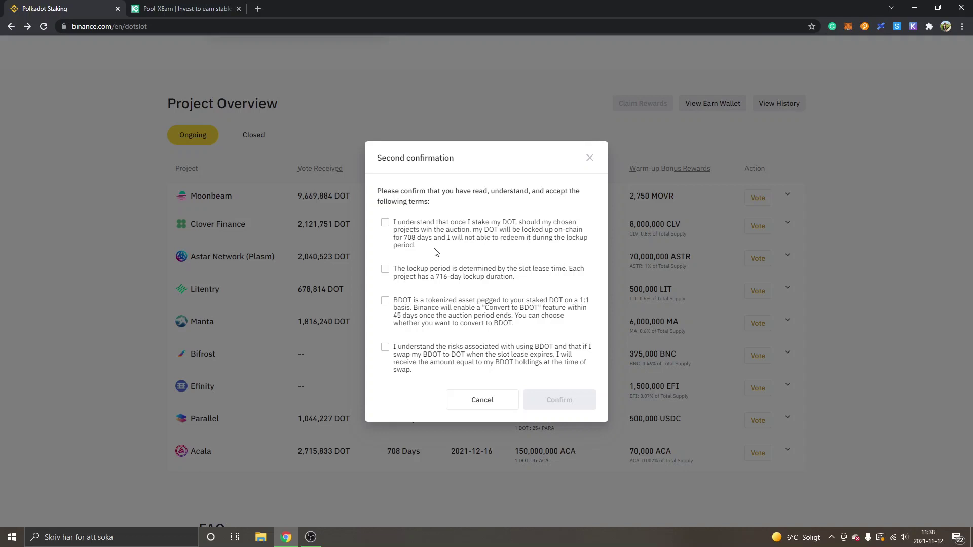
Accept the four DOT lockup and BDOT terms, confirm the vote, and view vote history.
{"action": "left_click", "coordinate": [386, 223]}
{"action": "left_click", "coordinate": [385, 271]}
{"action": "left_click", "coordinate": [385, 301]}
{"action": "left_click", "coordinate": [386, 348]}
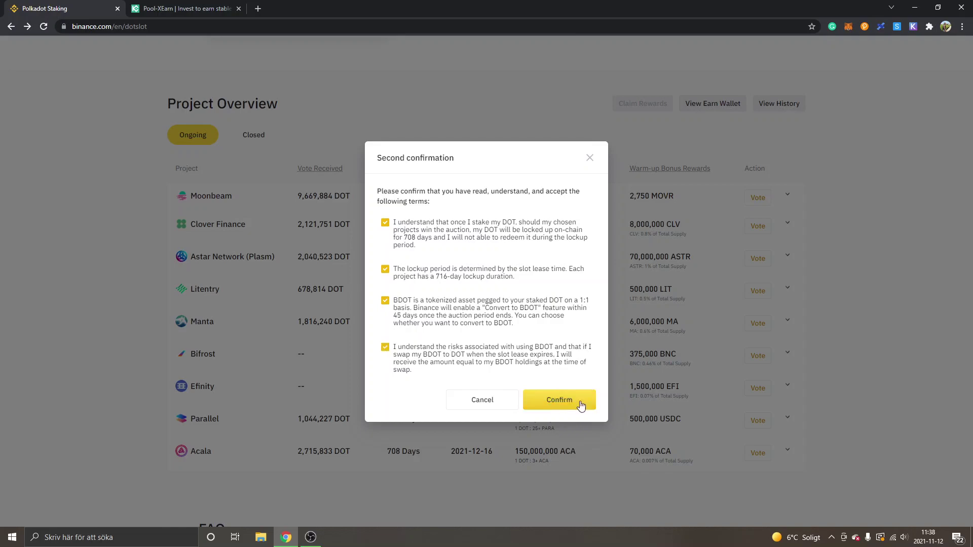
{"action": "left_click", "coordinate": [566, 403]}
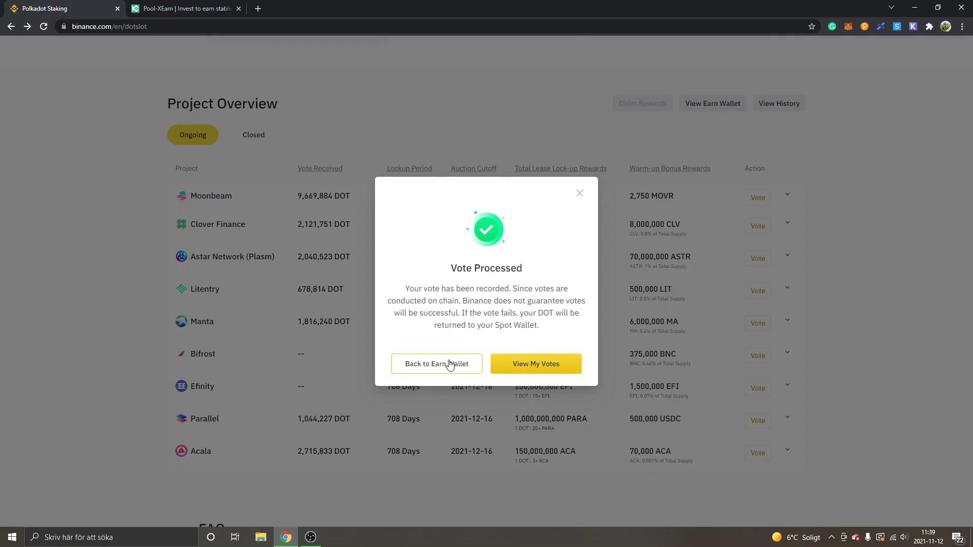
{"action": "left_click", "coordinate": [541, 369]}
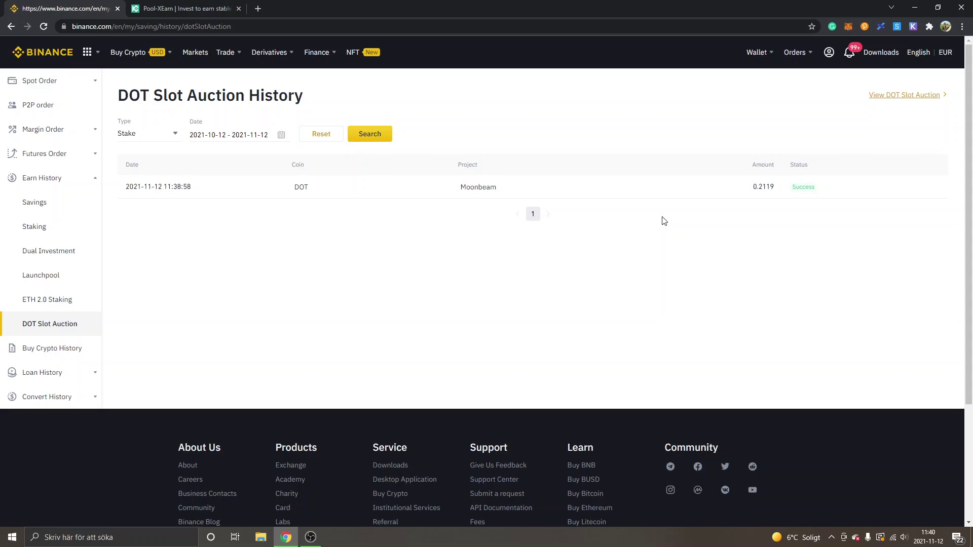
Switch to KuCoin Pool-X Earn and reach the Polkadot parachain slot auction page.
{"action": "key", "text": "ctrl+Tab"}
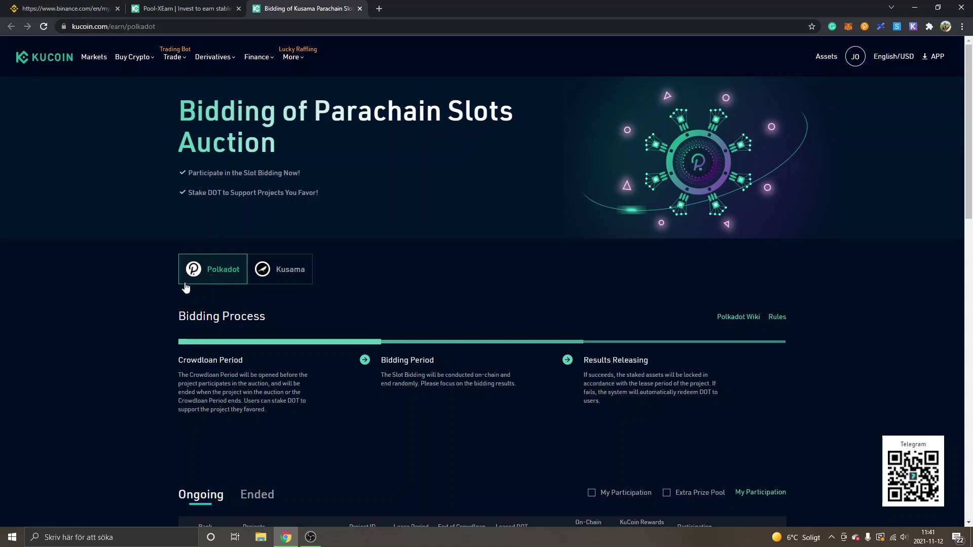
{"action": "scroll", "coordinate": [114, 270], "scroll_direction": "down", "scroll_amount": 2}
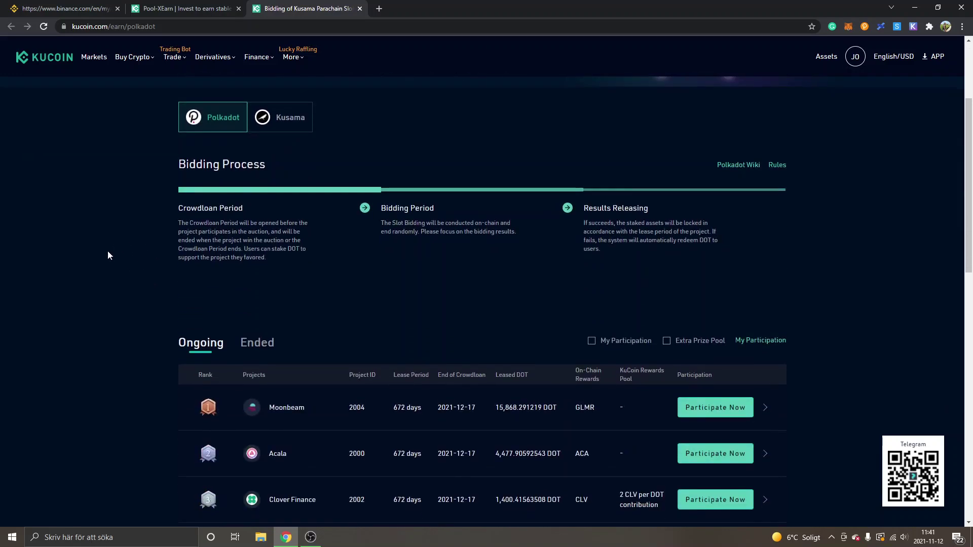
{"action": "scroll", "coordinate": [114, 273], "scroll_direction": "down", "scroll_amount": 2}
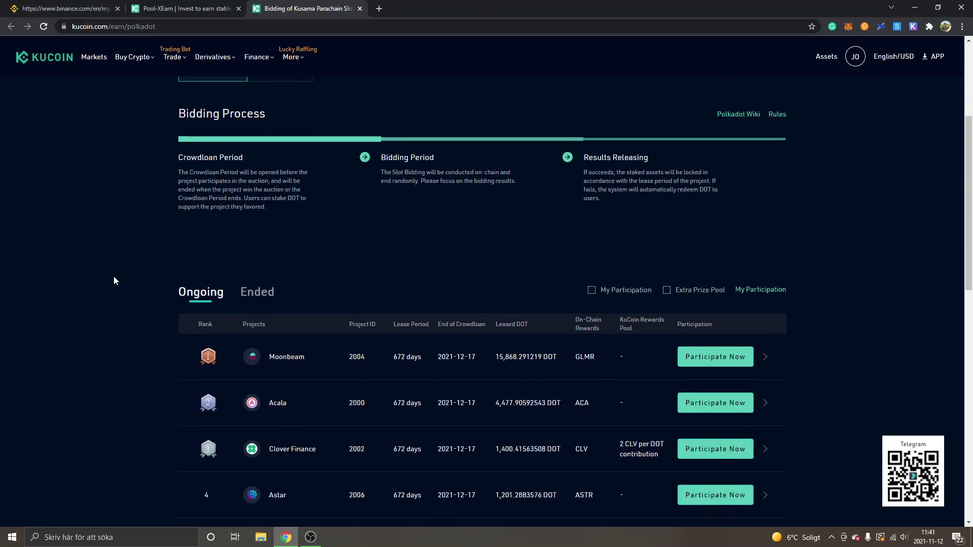
{"action": "scroll", "coordinate": [114, 277], "scroll_direction": "down", "scroll_amount": 2}
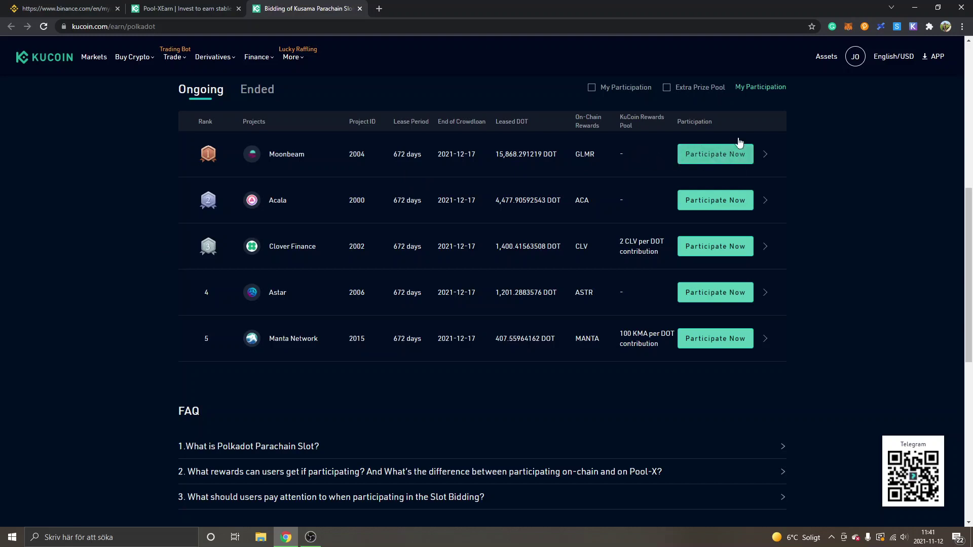
Join the Moonbeam bid from the Ongoing projects table, with a 672-day DOT lease.
{"action": "left_click", "coordinate": [713, 156]}
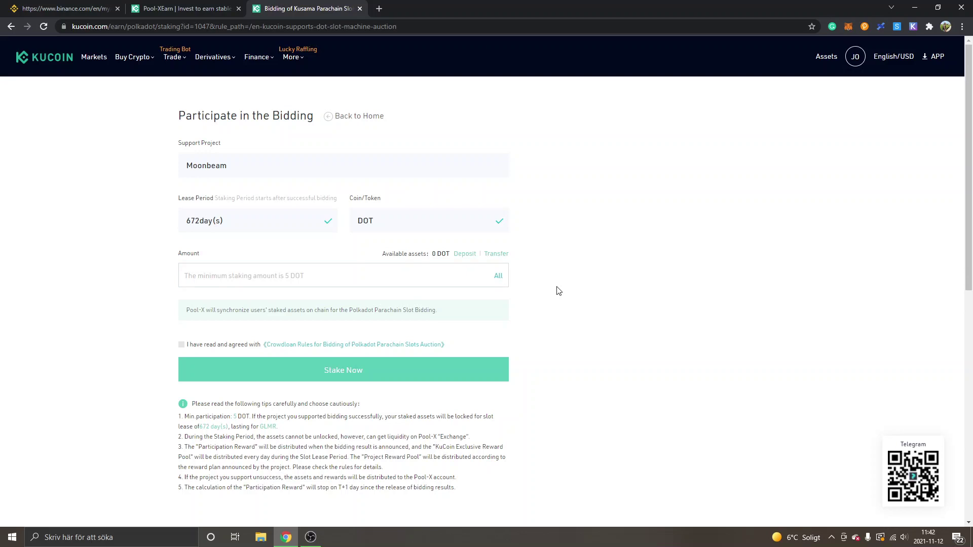
Enter a 5 DOT Moonbeam bid amount and agree to the Crowdloan Rules.
{"action": "left_click", "coordinate": [319, 281]}
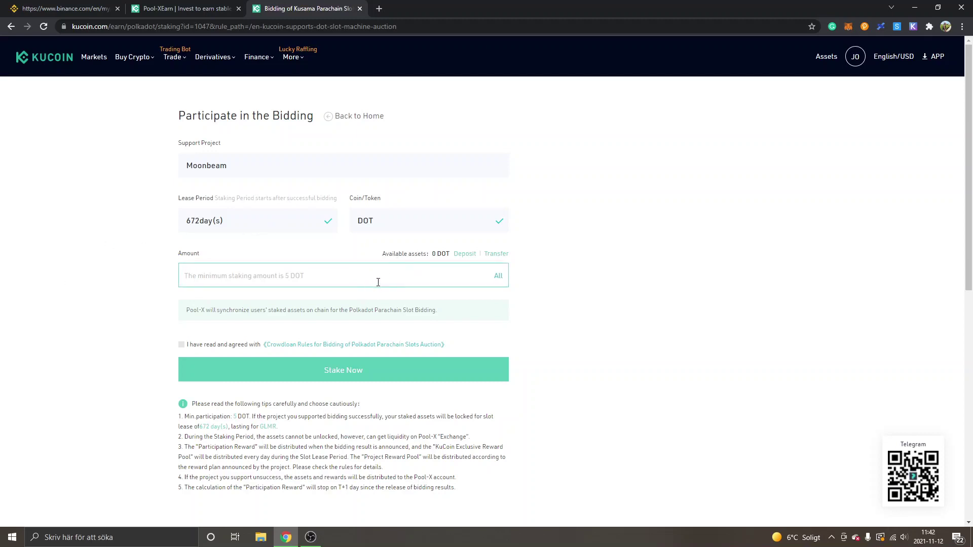
{"action": "left_click", "coordinate": [306, 273]}
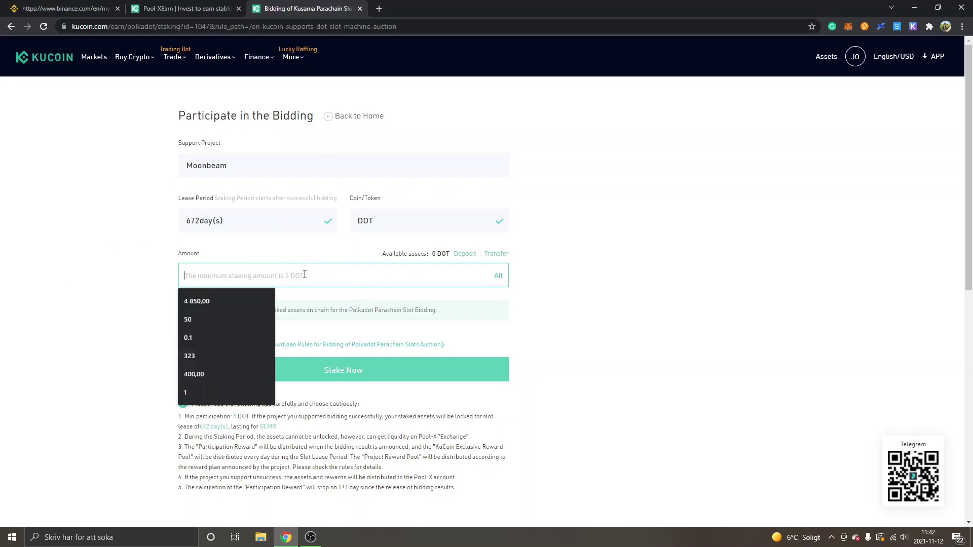
{"action": "type", "text": "5"}
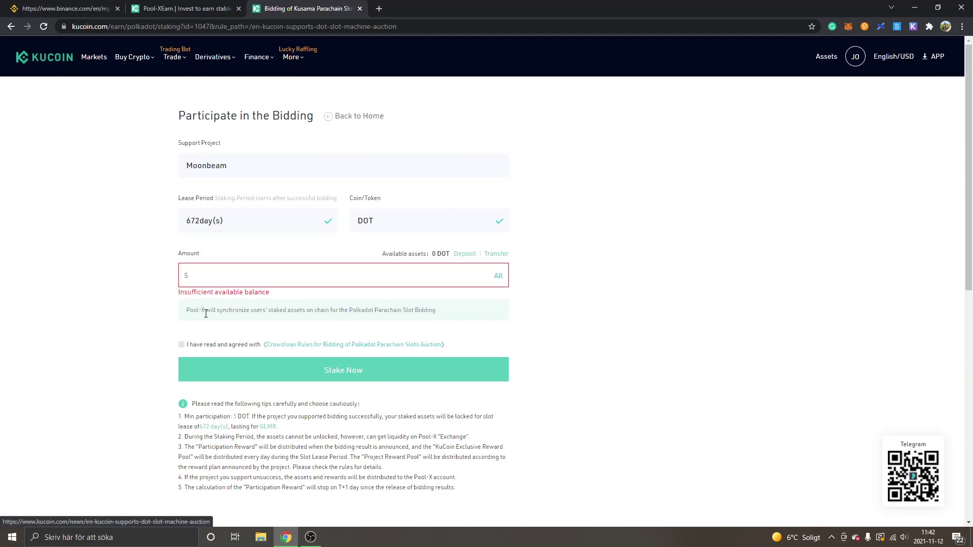
{"action": "left_click", "coordinate": [181, 346]}
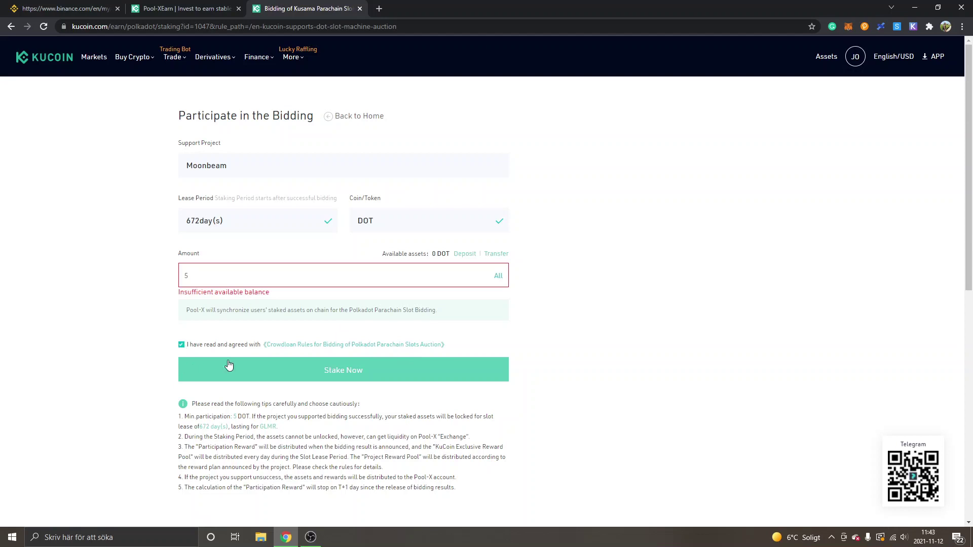